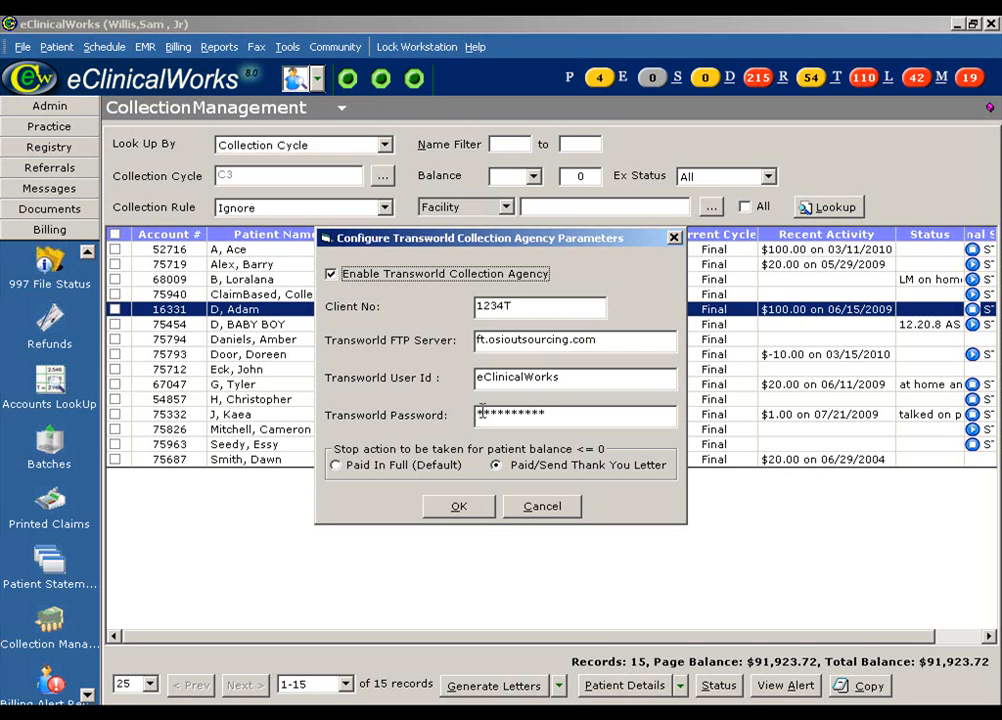
Step: Check the FTP server and password fields and set Paid/Send Thank You Letter as the zero-balance stop action
left_click(608, 341)
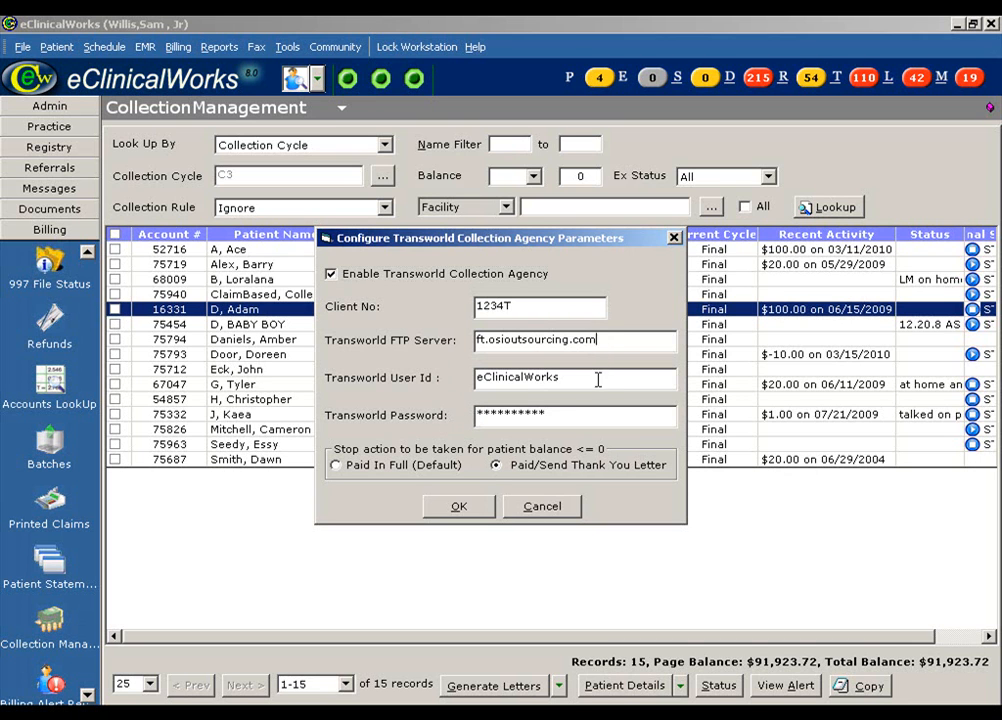
left_click(550, 414)
left_click(513, 467)
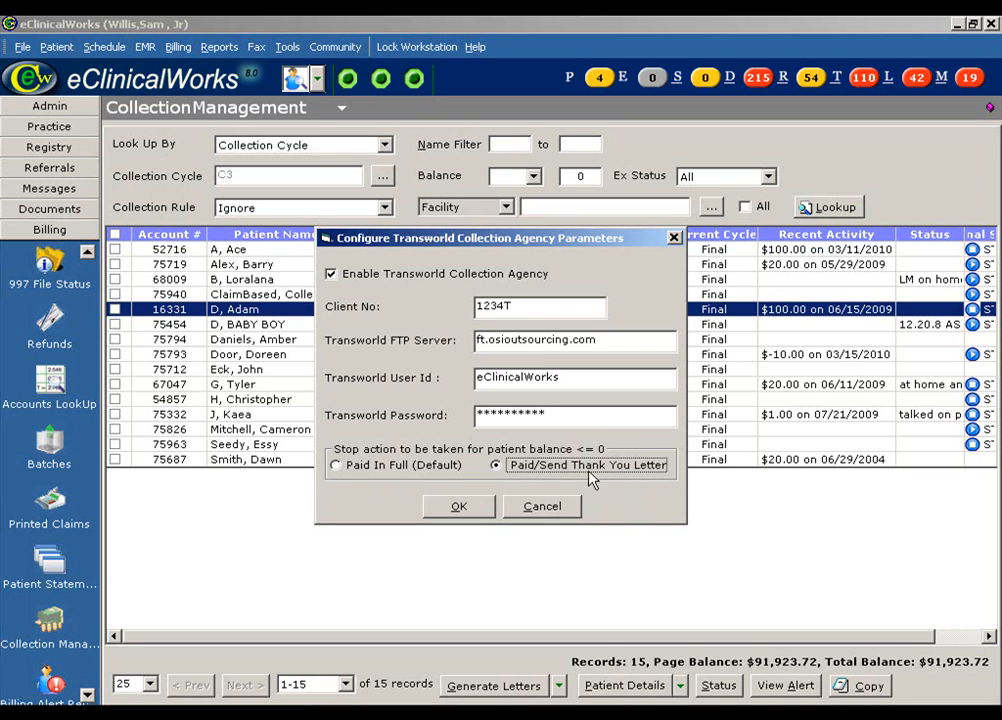
Step: Save the Transworld settings and select the C3 Final cycle in Billing > Setup Collection
left_click(485, 509)
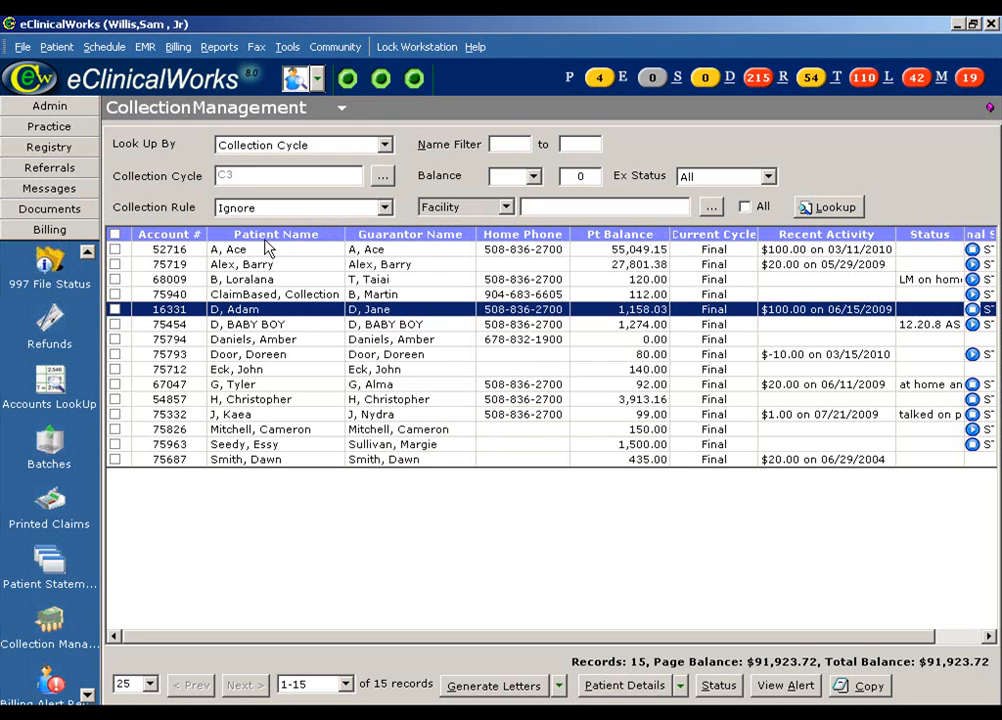
left_click(190, 47)
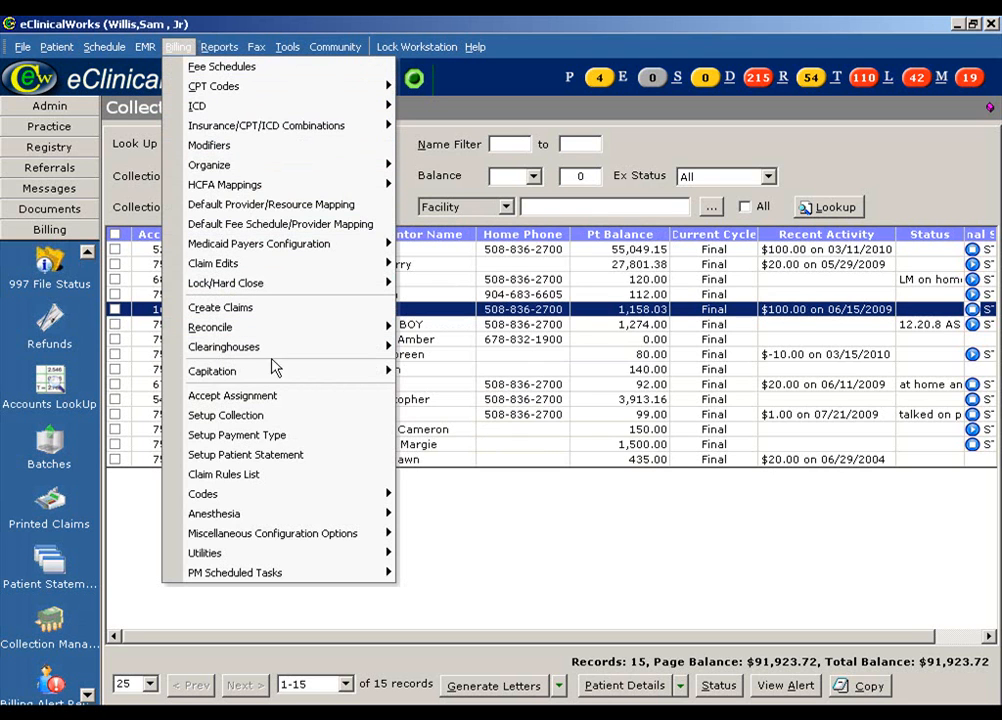
left_click(289, 414)
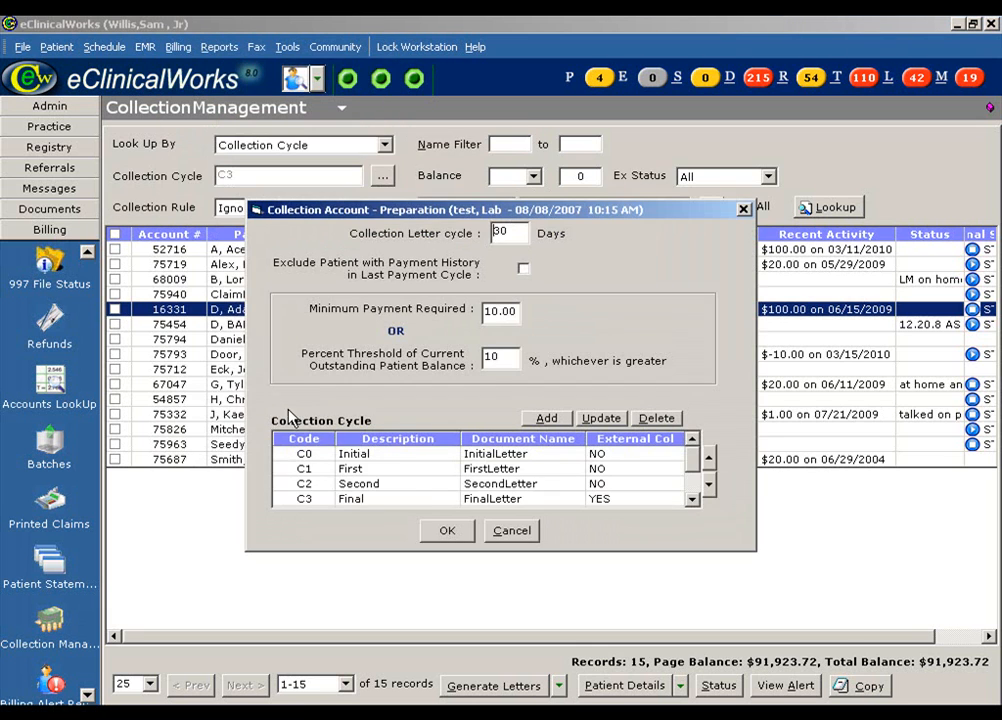
left_click(385, 500)
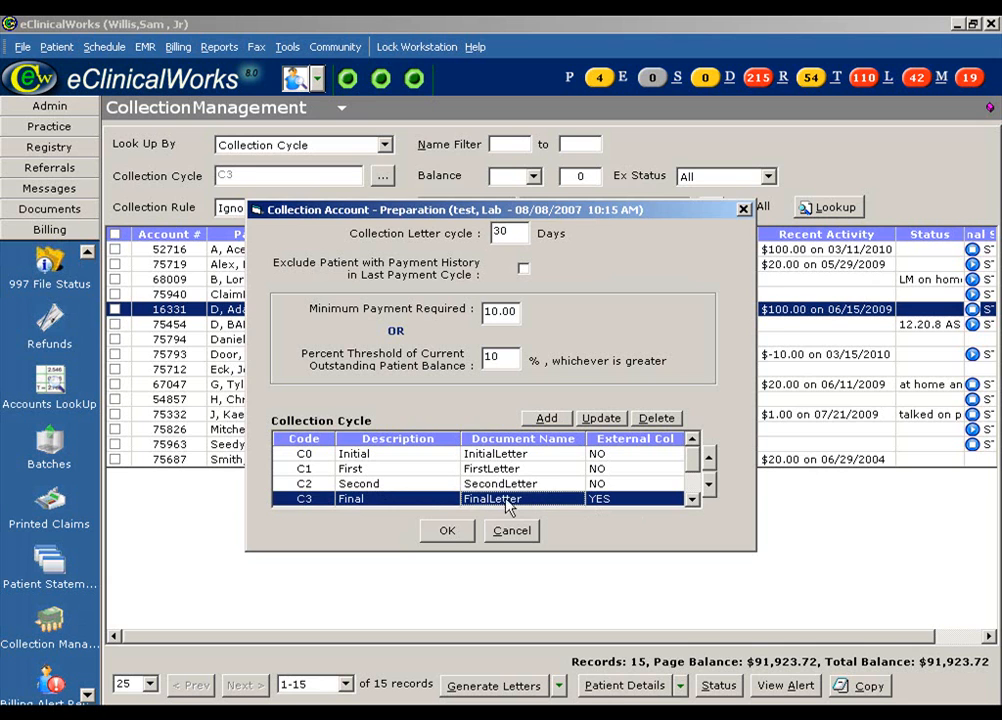
Step: Keep C3 Final marked Is External Agency and close Collection Account Preparation
left_click(593, 424)
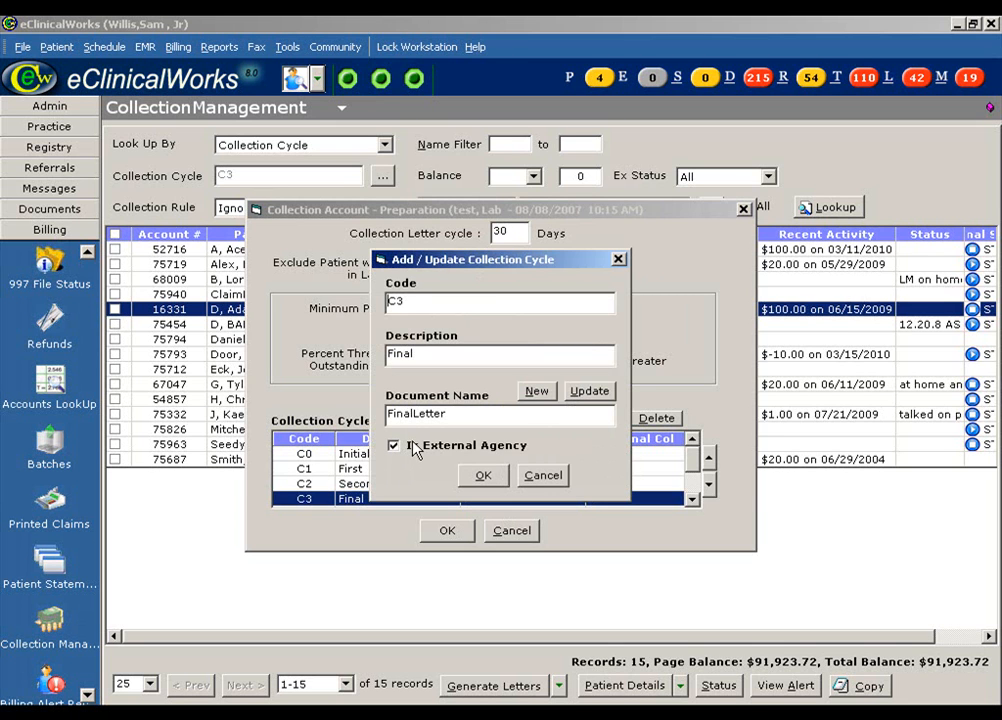
left_click(488, 476)
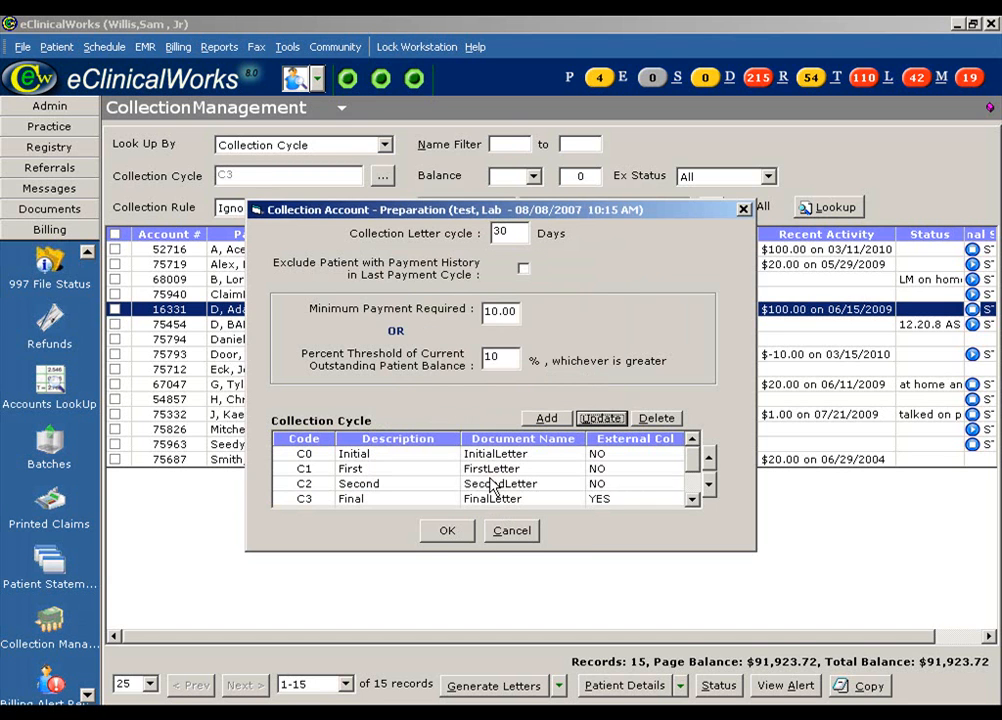
left_click(432, 538)
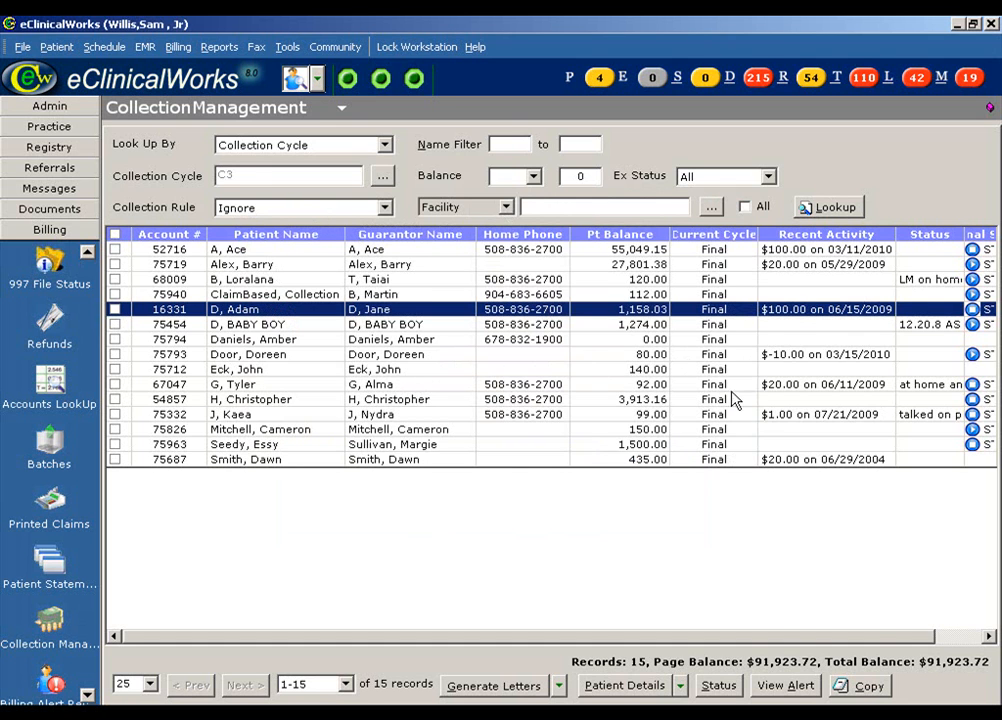
left_click_drag(813, 640, 877, 640)
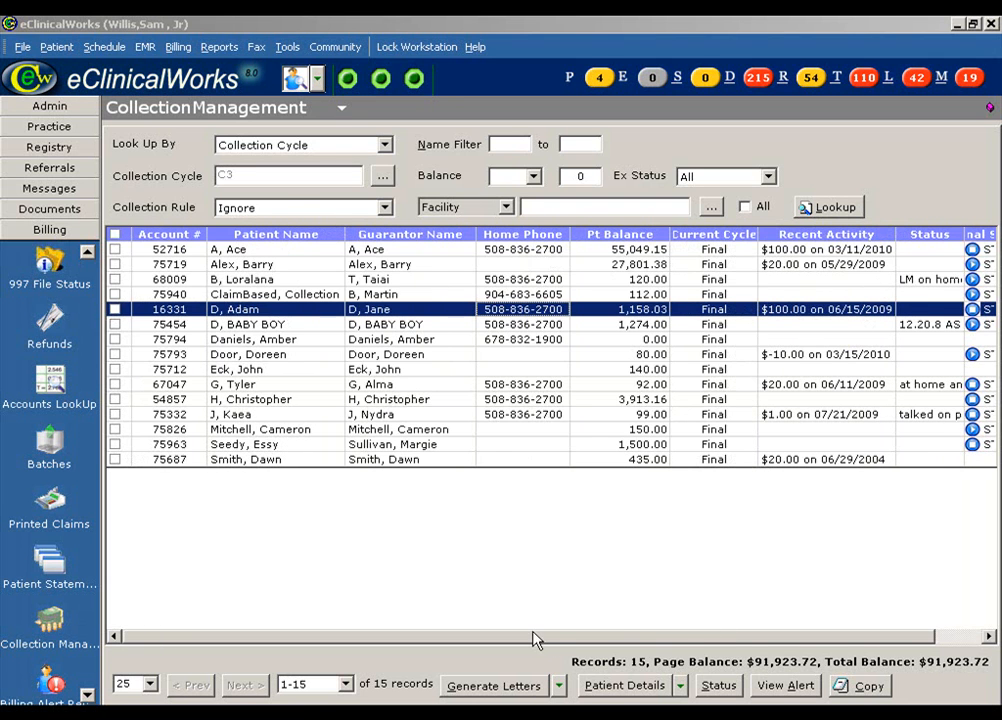
Step: Mark the zero-balance patient and the patient owing 140.00, then show the Patient Details actions
left_click(115, 340)
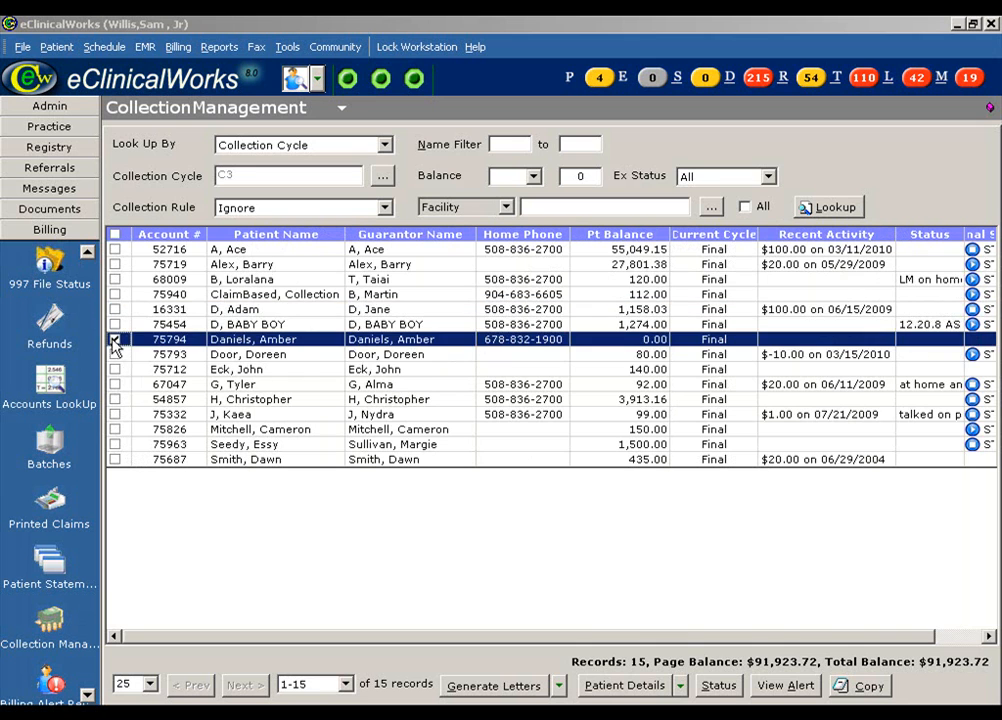
left_click(115, 369)
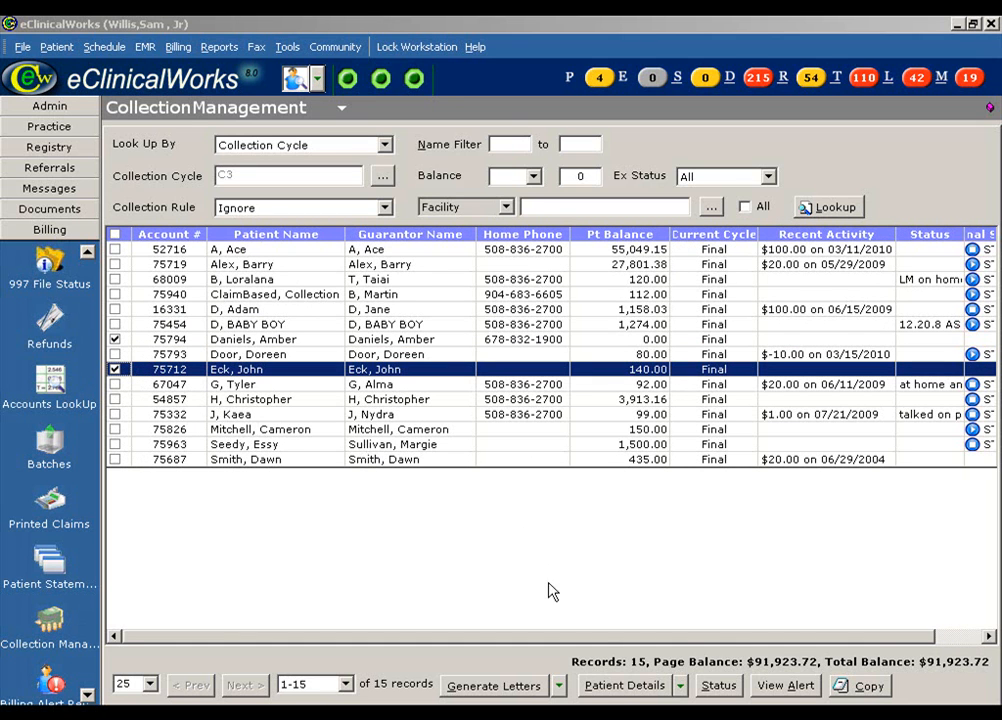
left_click(680, 686)
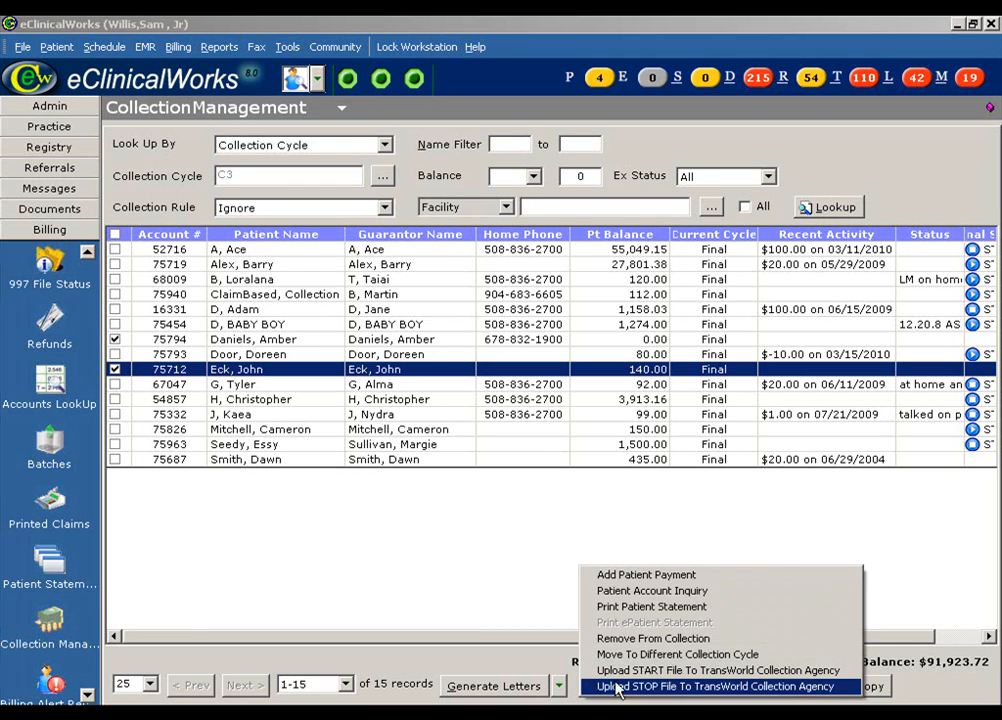
Step: Choose Upload START File To TransWorld Collection Agency and agree to uncheck the zero-balance patient
left_click(835, 679)
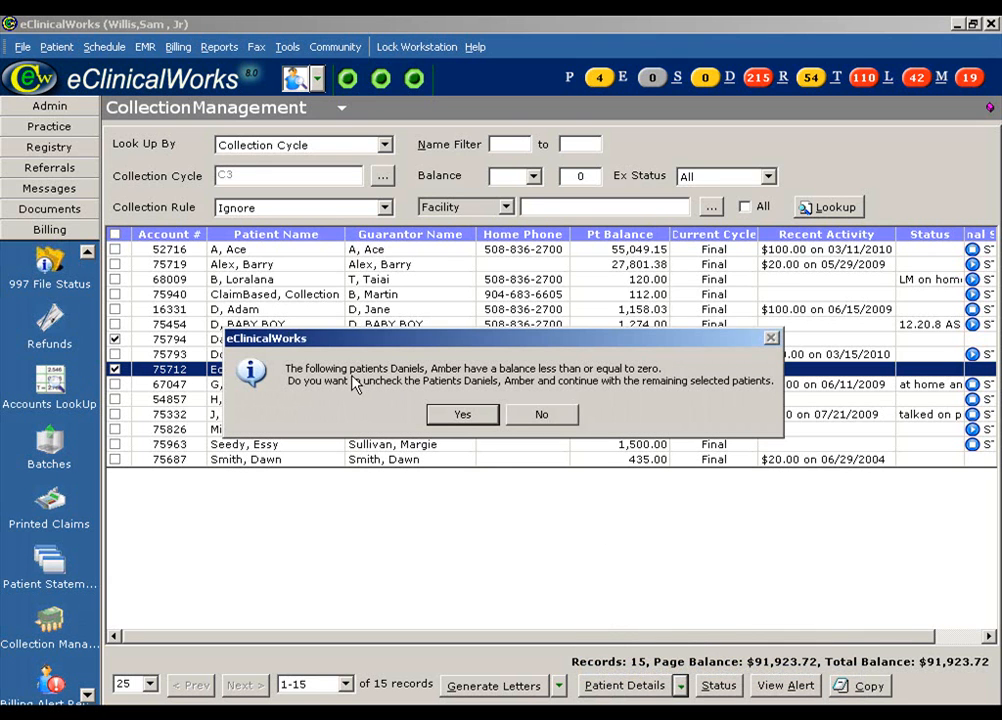
left_click_drag(497, 345, 497, 395)
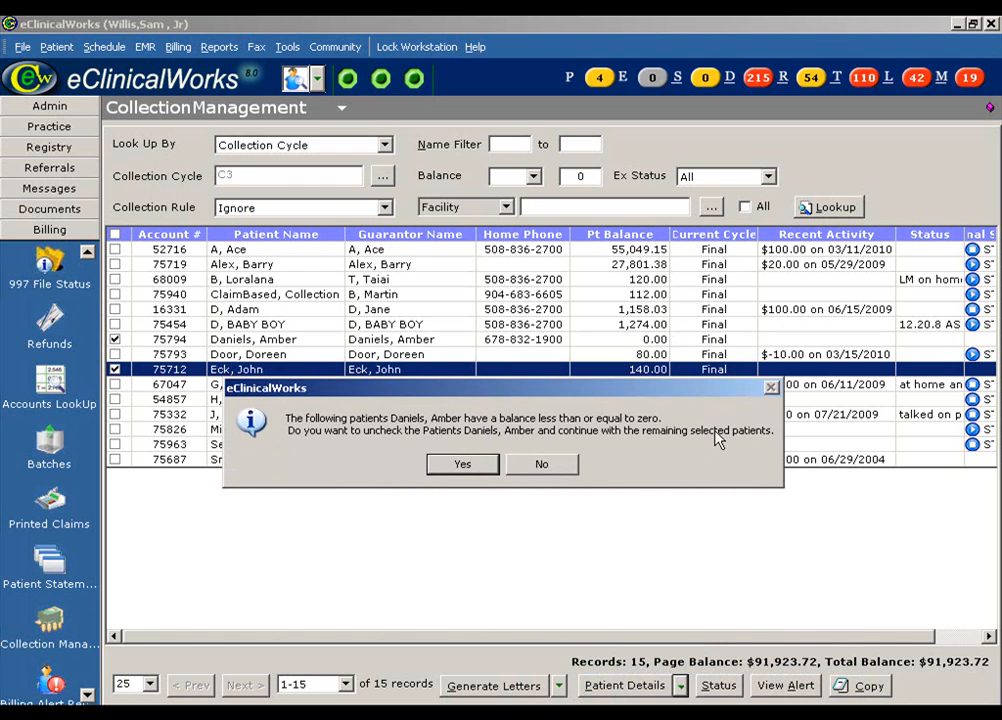
left_click(461, 470)
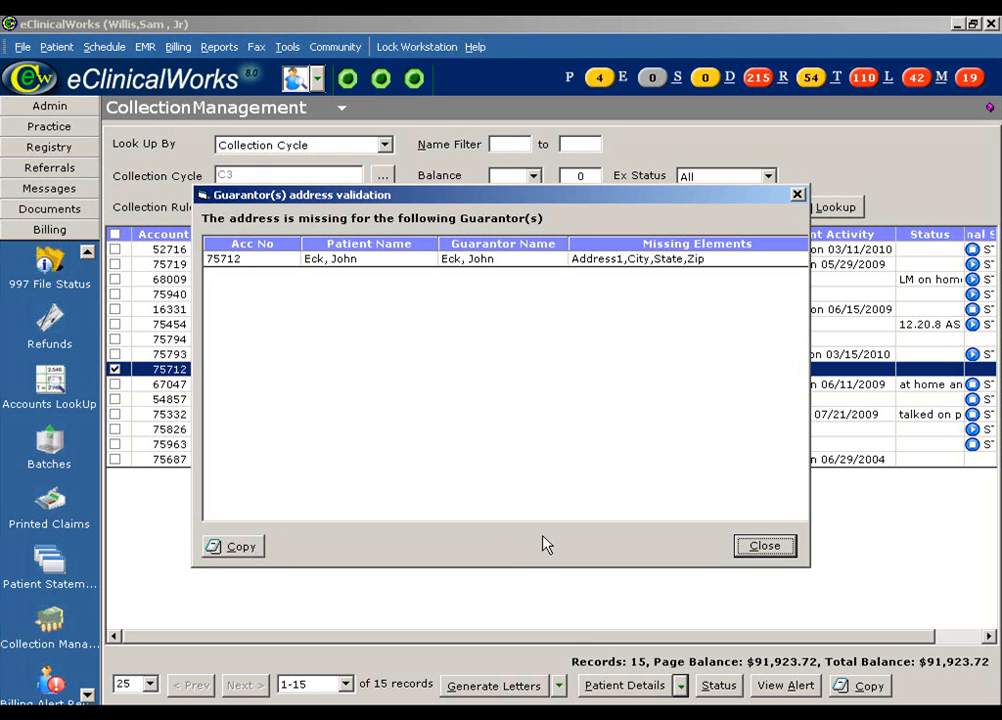
Step: Dismiss the missing guarantor address report and continue generating the START file
left_click(778, 548)
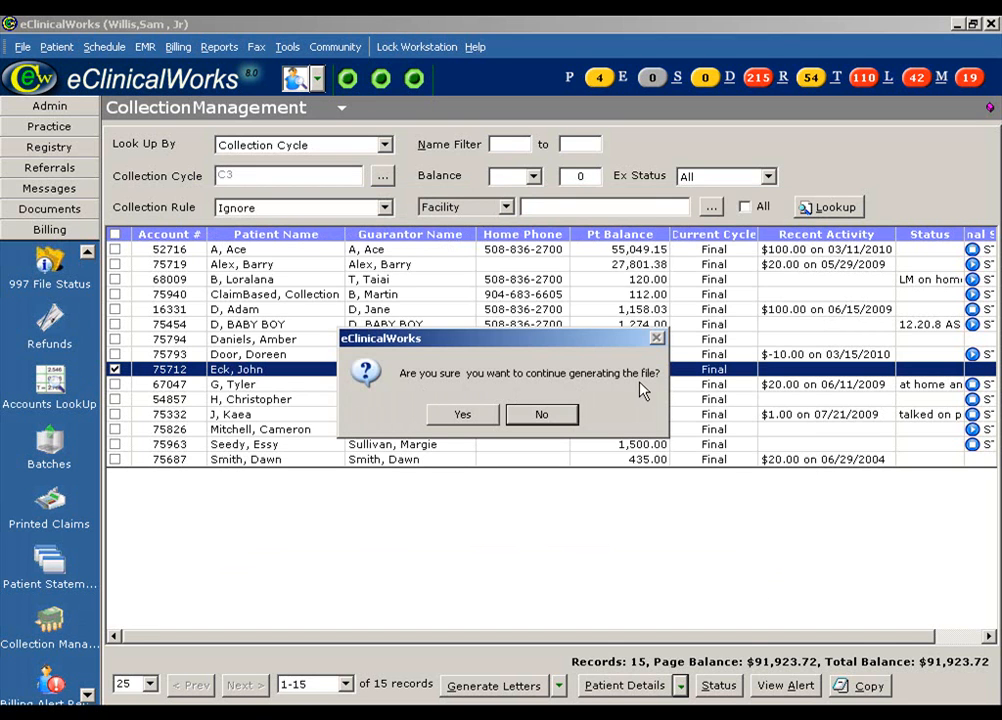
left_click(479, 424)
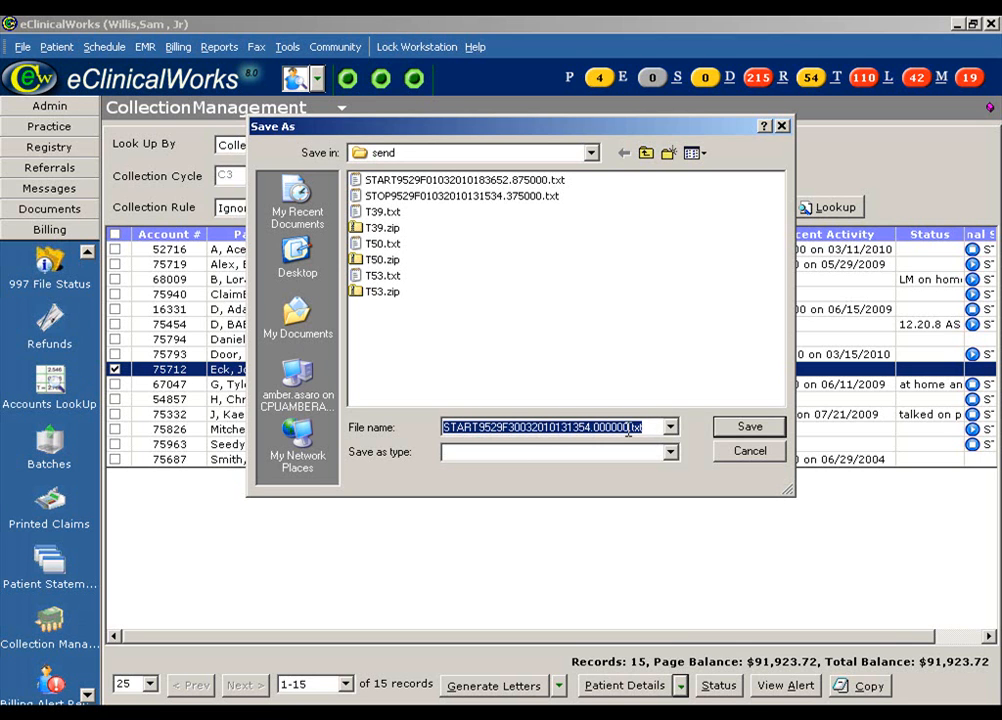
Step: Save START9529F30032010131354.000000.txt in the send folder and acknowledge the successful upload
left_click(757, 428)
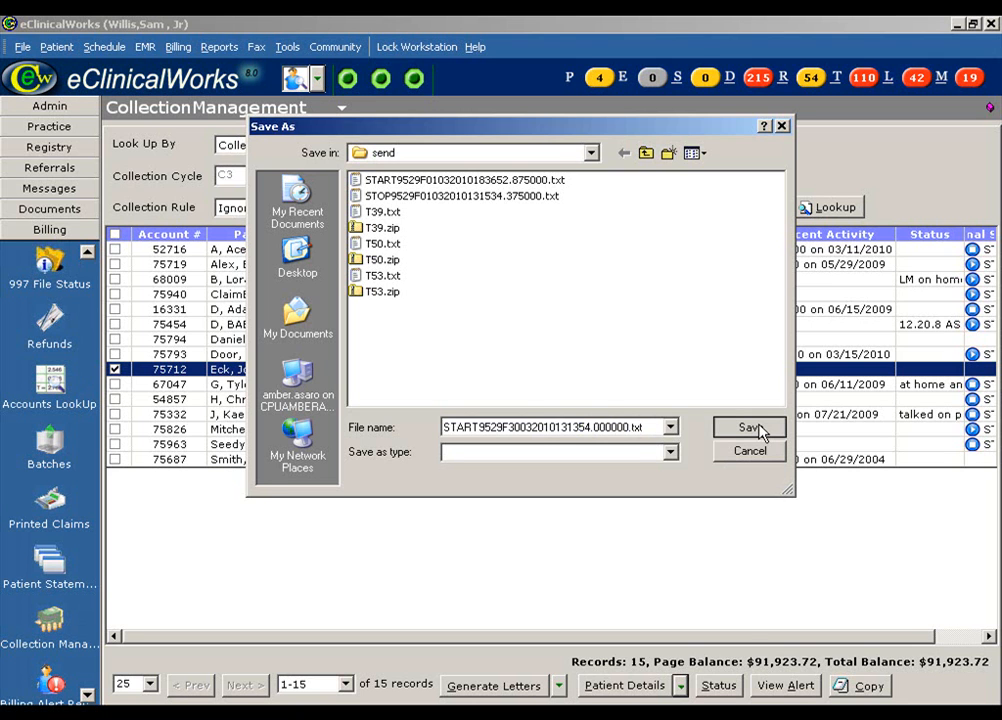
left_click(759, 430)
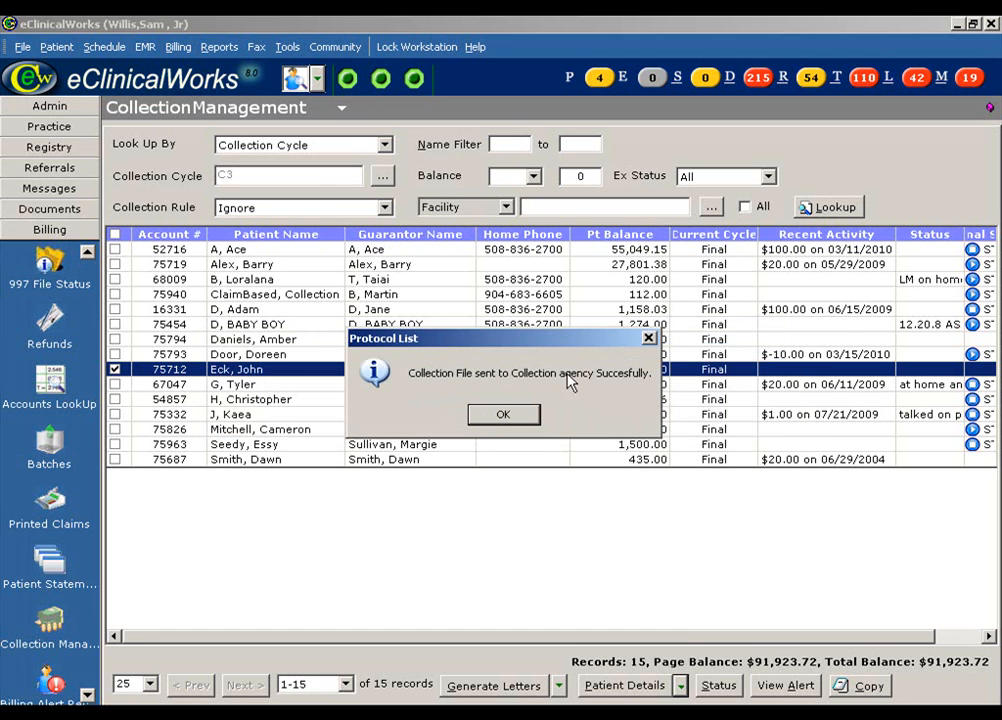
left_click(503, 416)
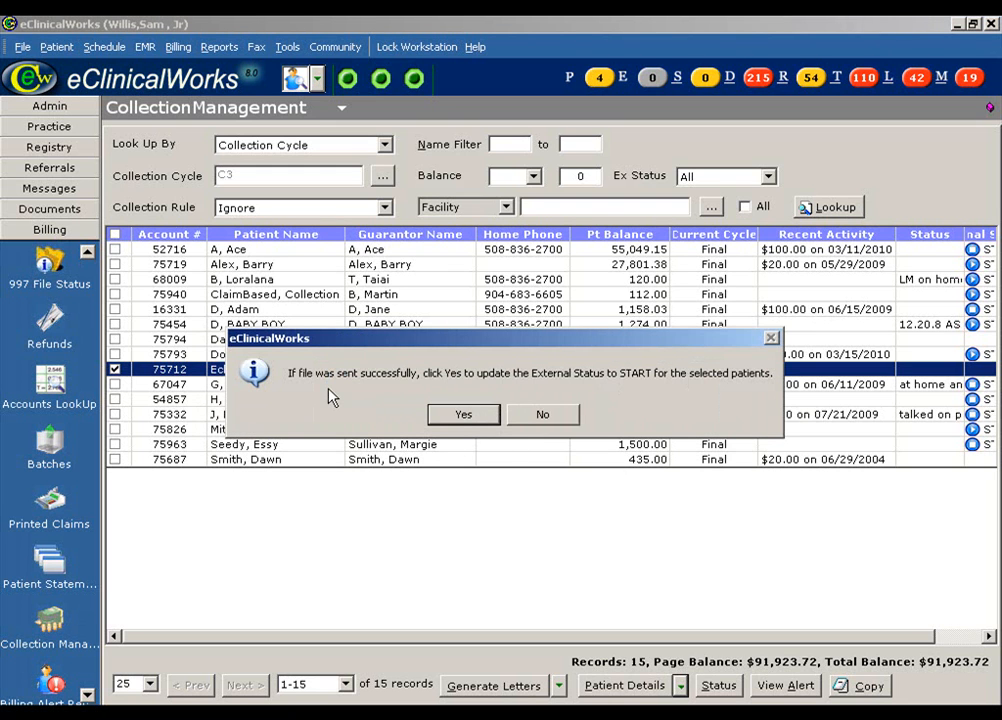
Step: Confirm updating the sent patient's External Status to START
left_click(457, 416)
left_click(461, 415)
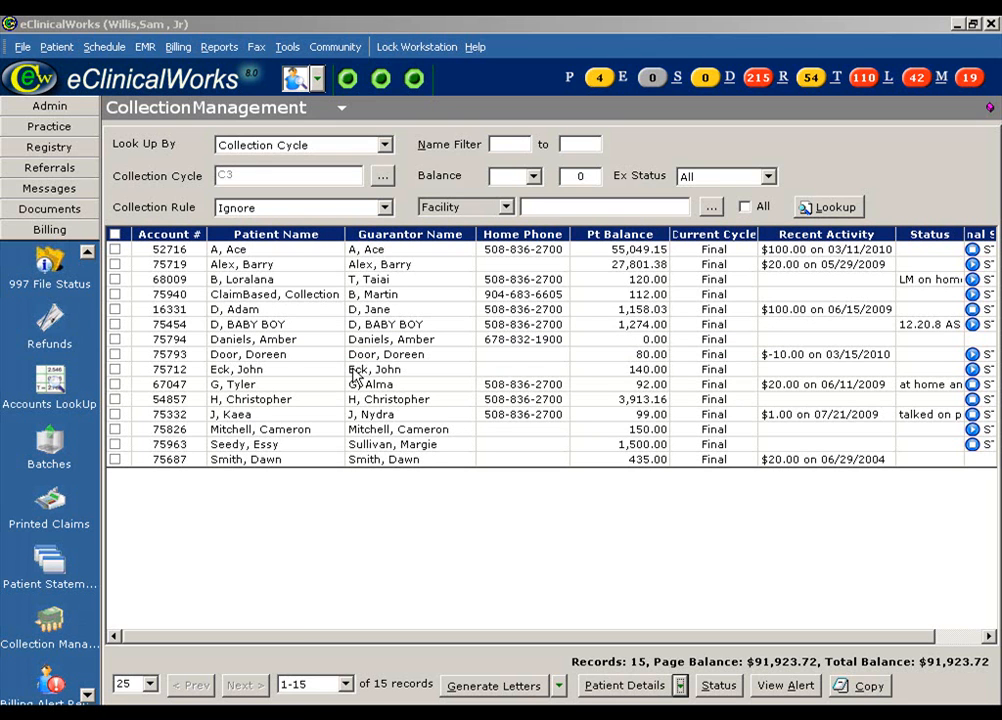
Step: Post a 140.00 patient payment for the patient owing 140.00, then return to Collection Management
left_click(87, 253)
left_click(87, 253)
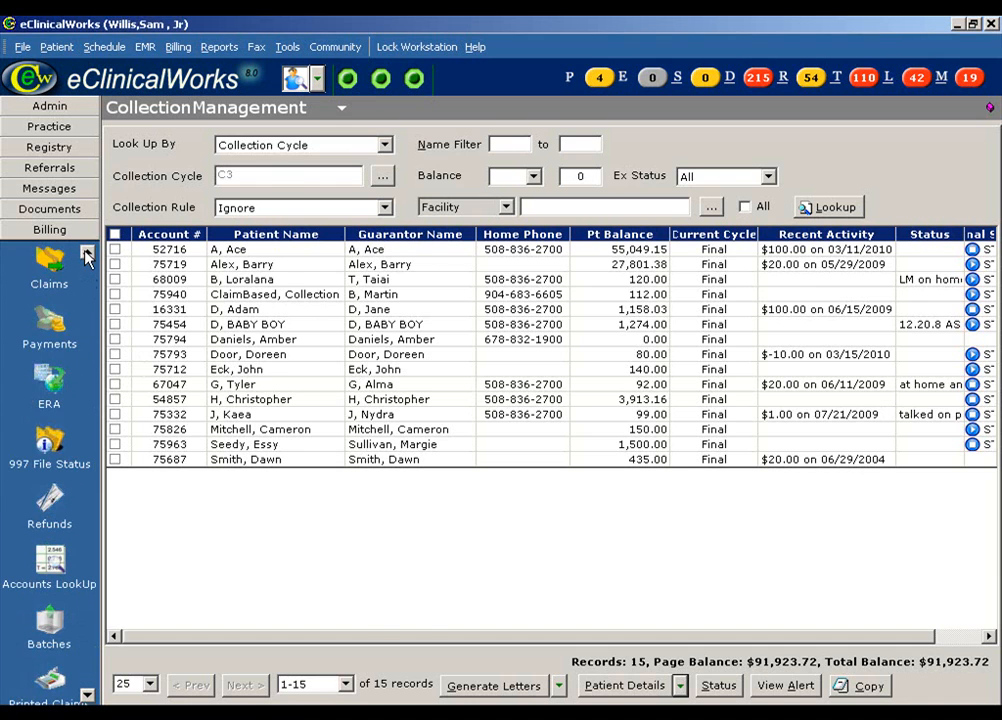
left_click(49, 330)
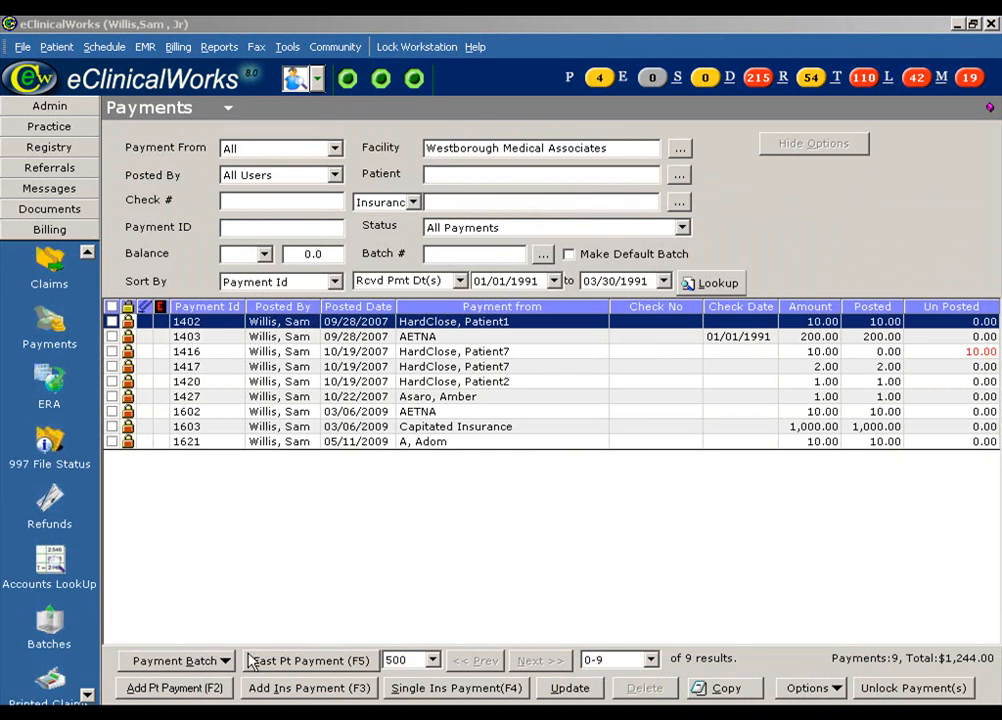
left_click(216, 692)
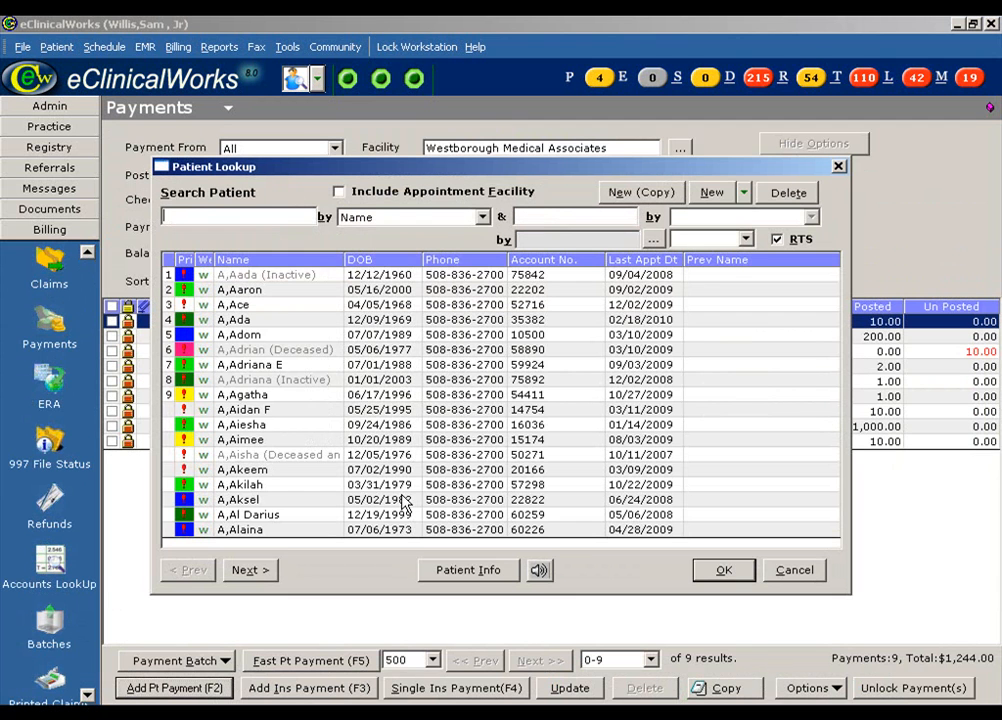
type("eck")
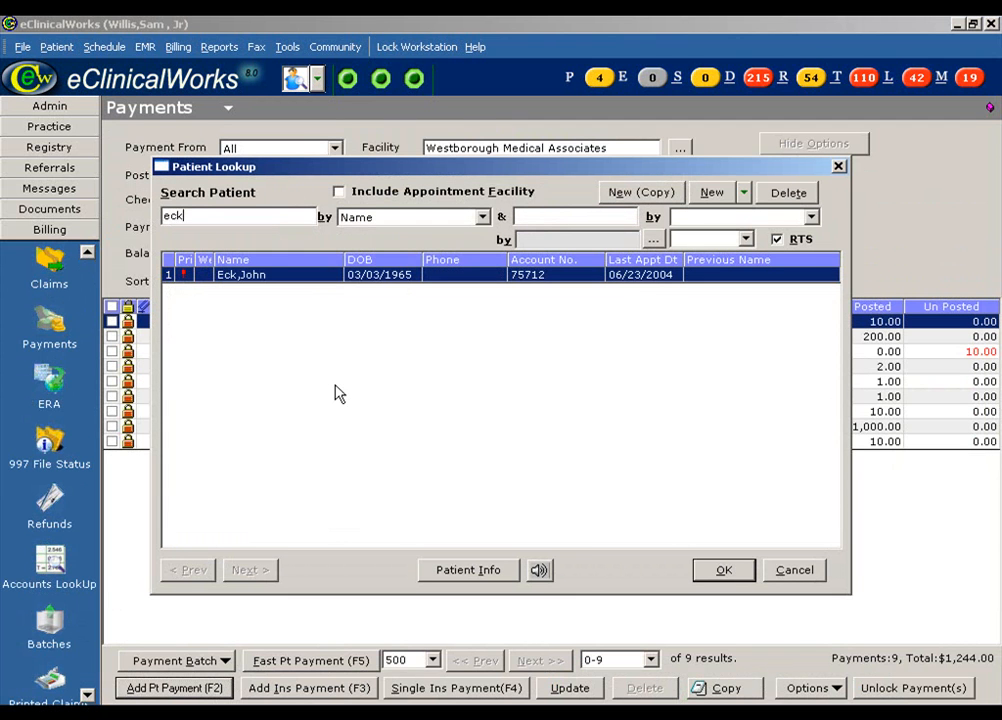
left_click(721, 574)
type("140")
left_click(728, 588)
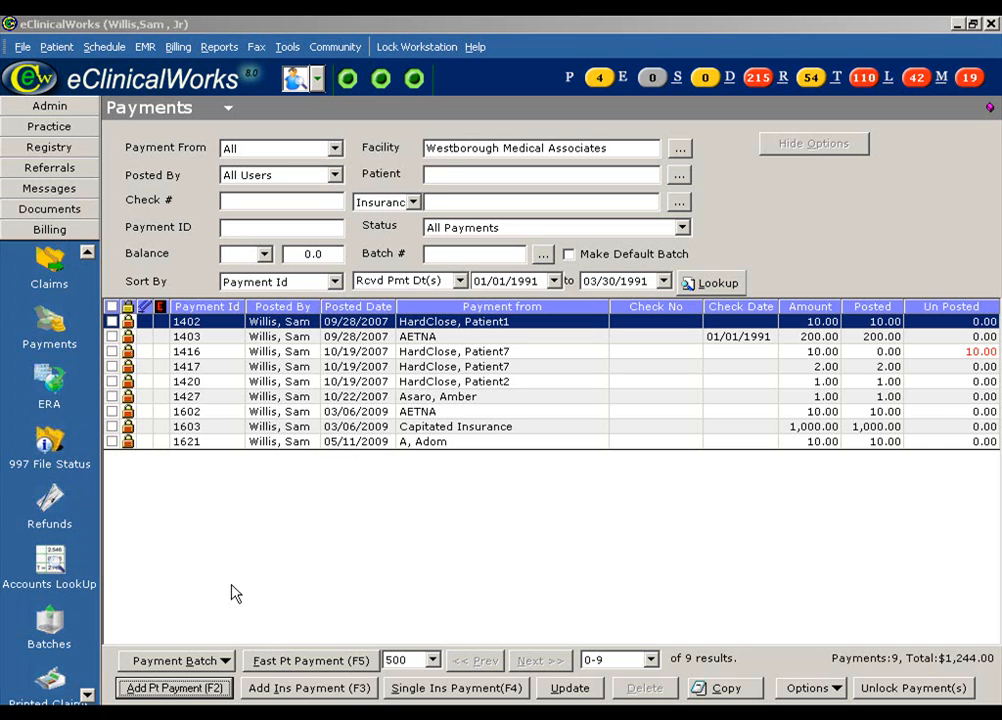
scroll(65, 548, "down", 4)
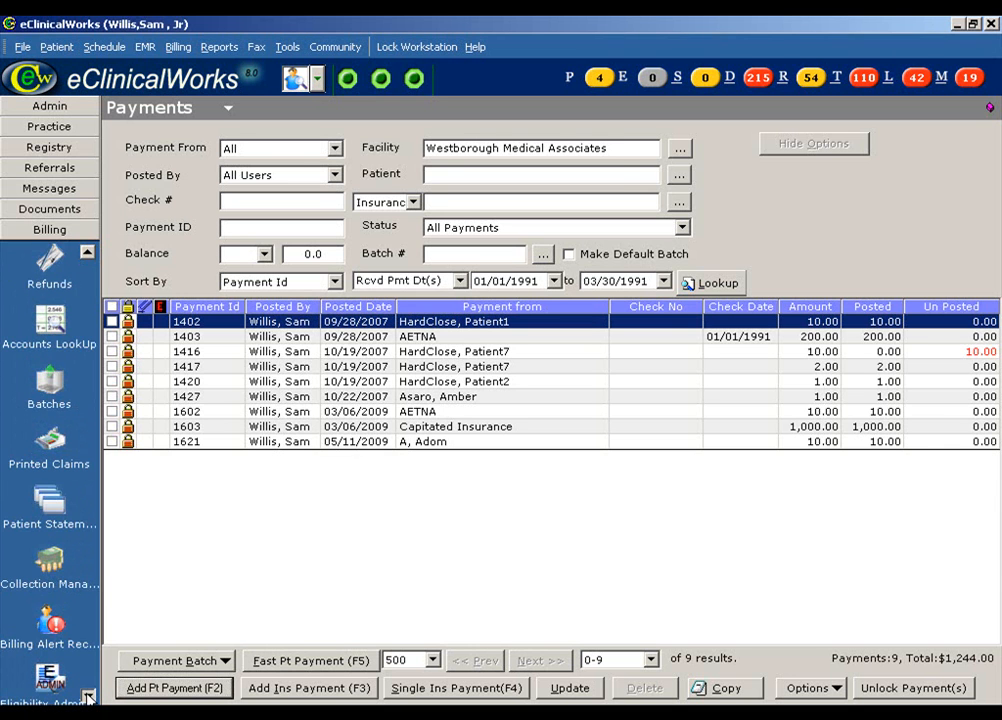
left_click(50, 572)
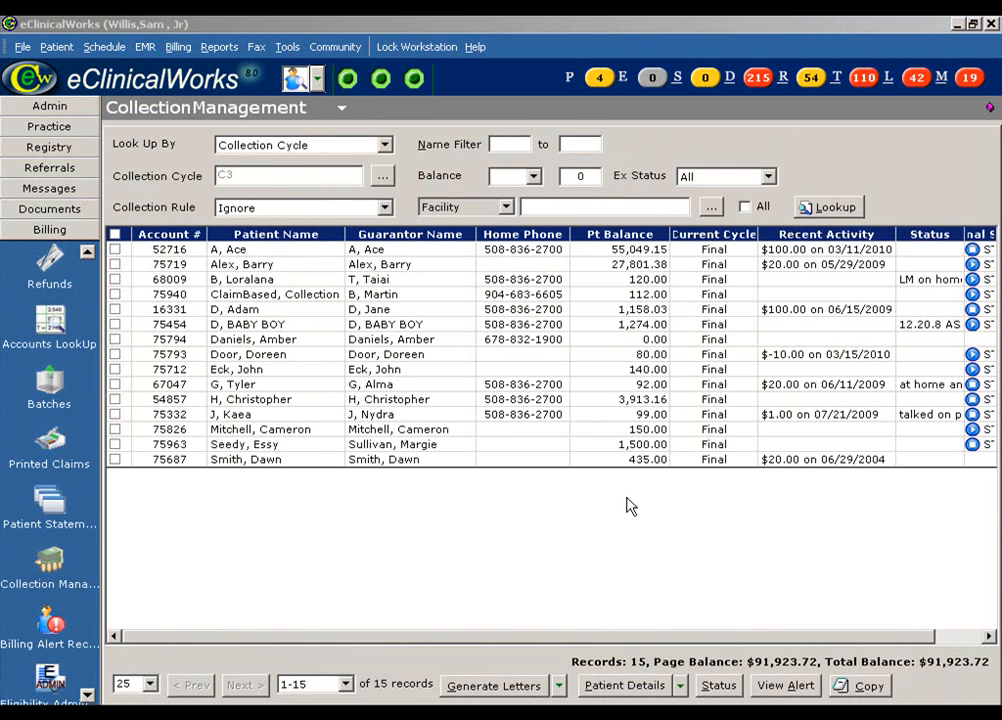
Step: Run Lookup so the paid patient shows 0.00 (total $91,783.72), then open the Patient Details actions
left_click(829, 207)
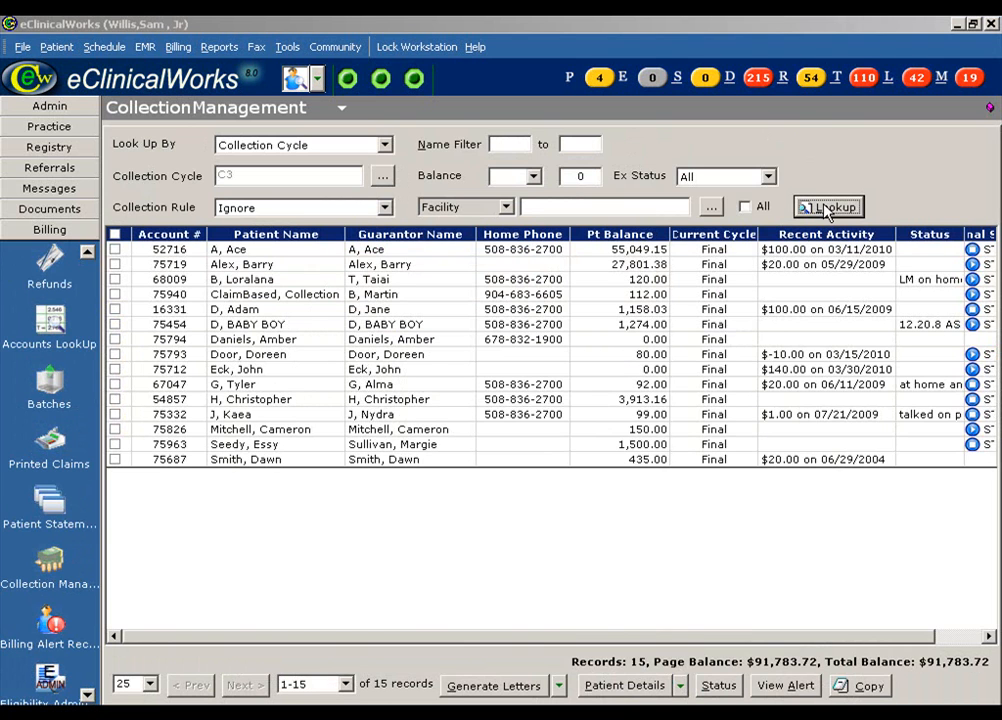
left_click_drag(868, 637, 895, 637)
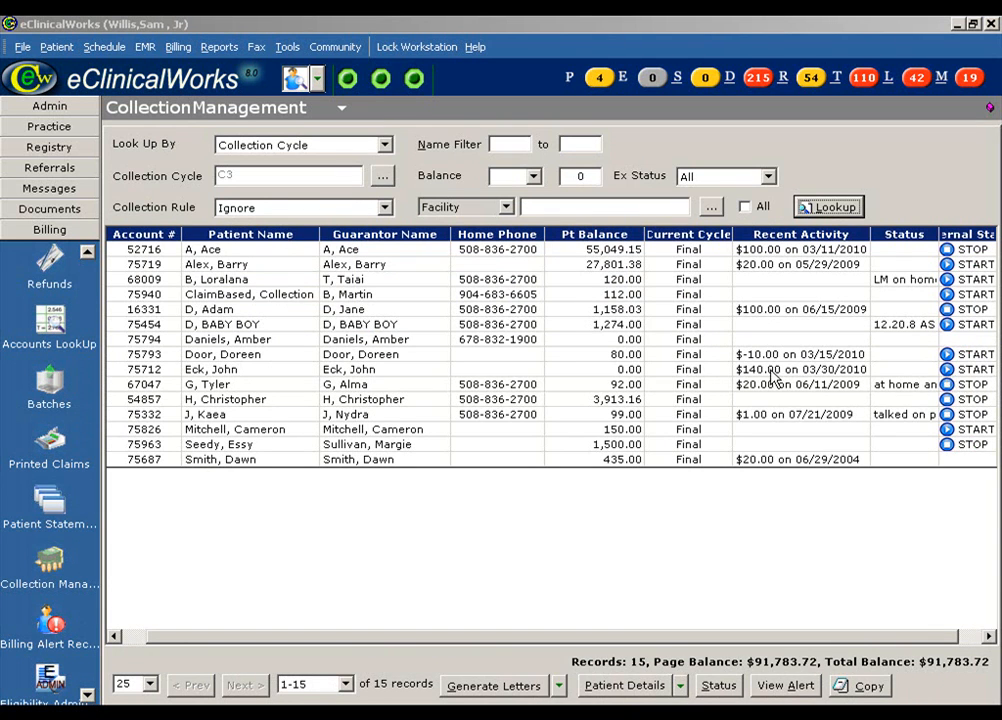
left_click(679, 688)
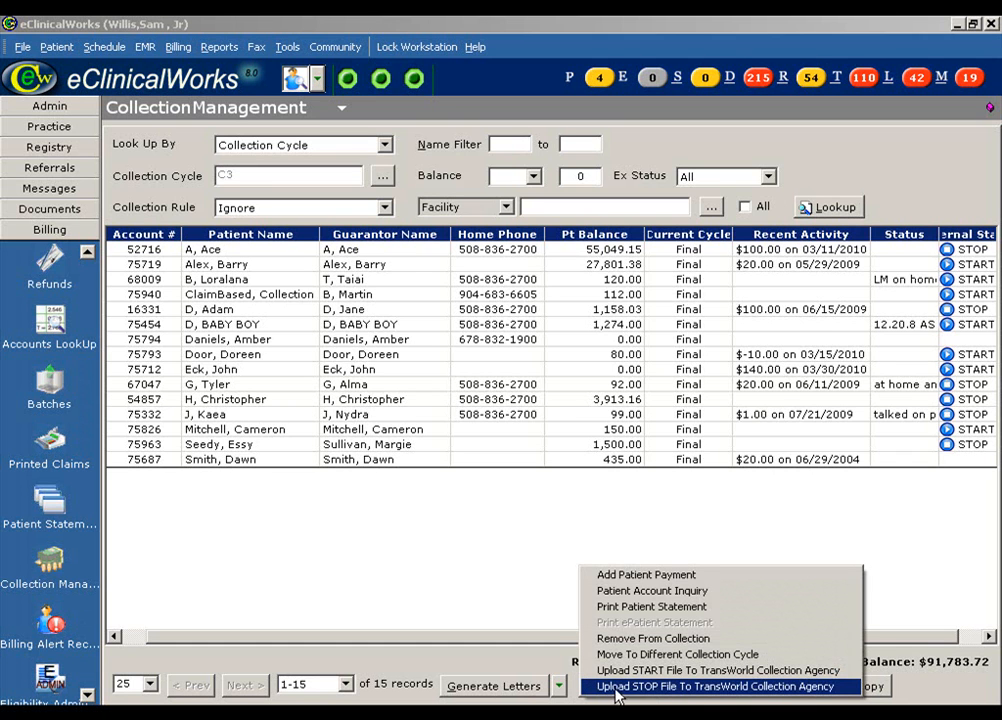
Step: Generate a TransWorld STOP file for the 0.00 and 80.00 balance patients, leaving the 112.00 patient unchecked
left_click(739, 687)
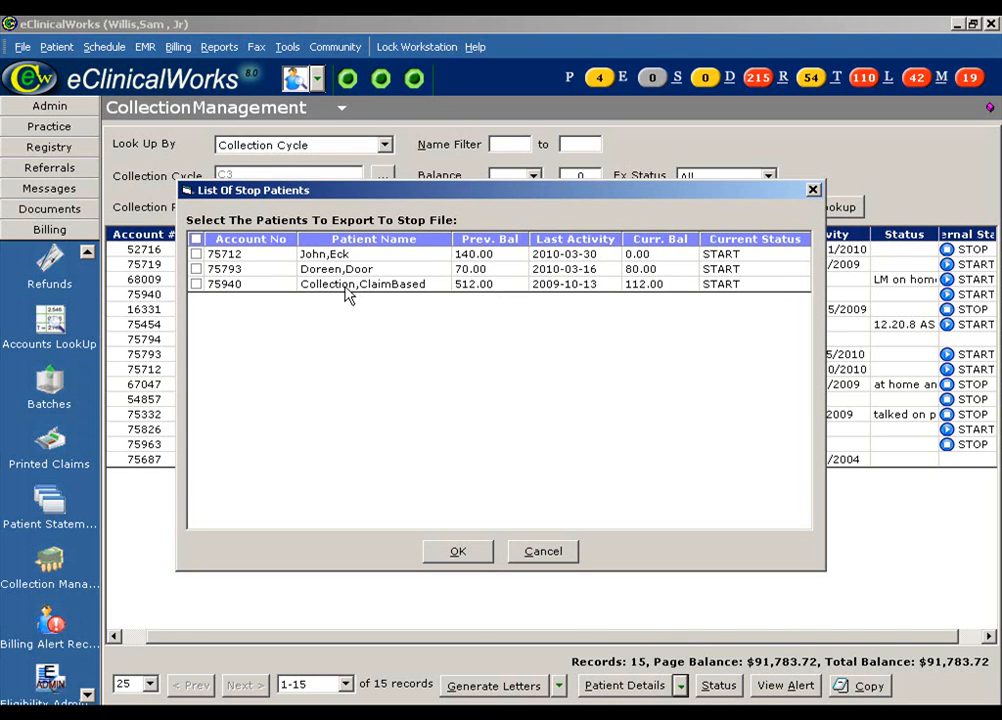
left_click(196, 240)
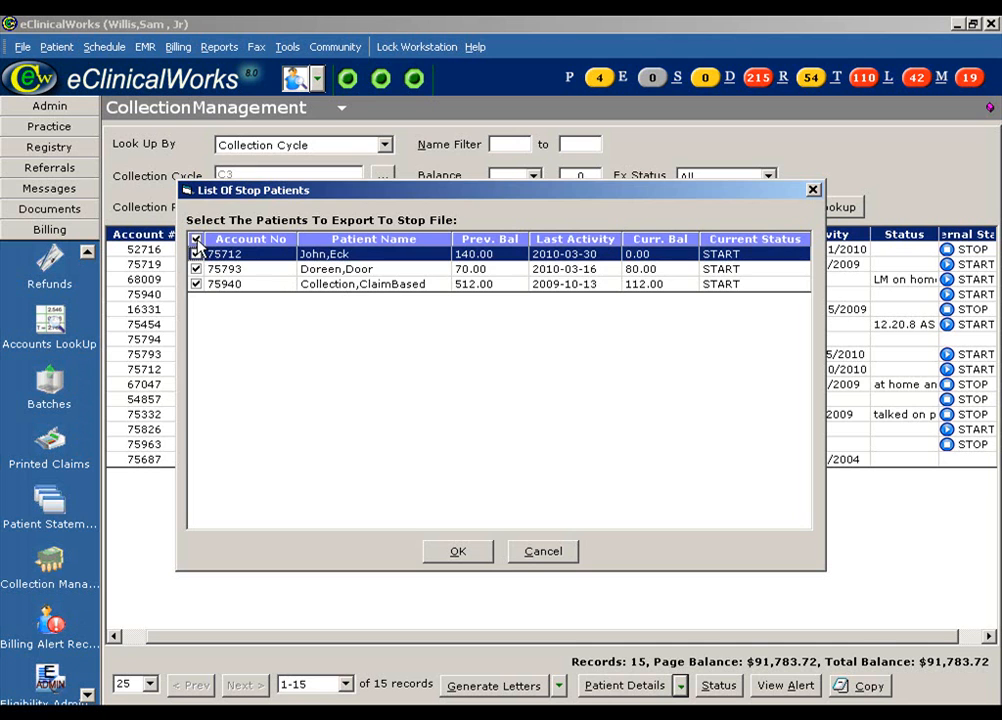
left_click(198, 241)
left_click(197, 256)
left_click(197, 272)
left_click(196, 270)
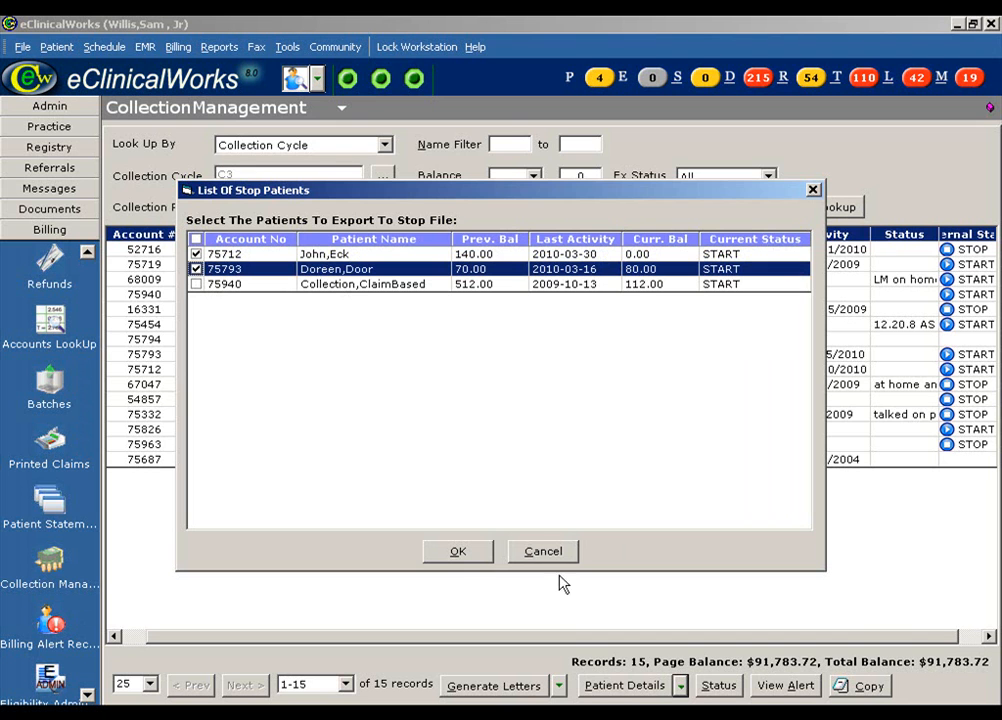
left_click(458, 556)
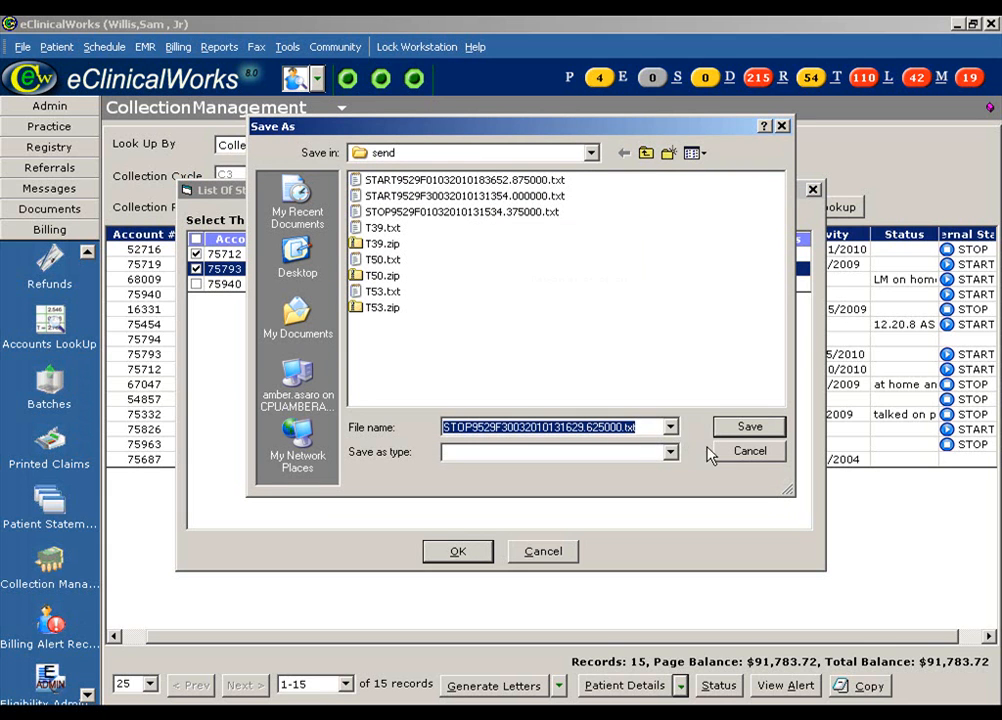
Step: Save the STOP file, upload it to TransWorld, and acknowledge the success message
left_click(750, 428)
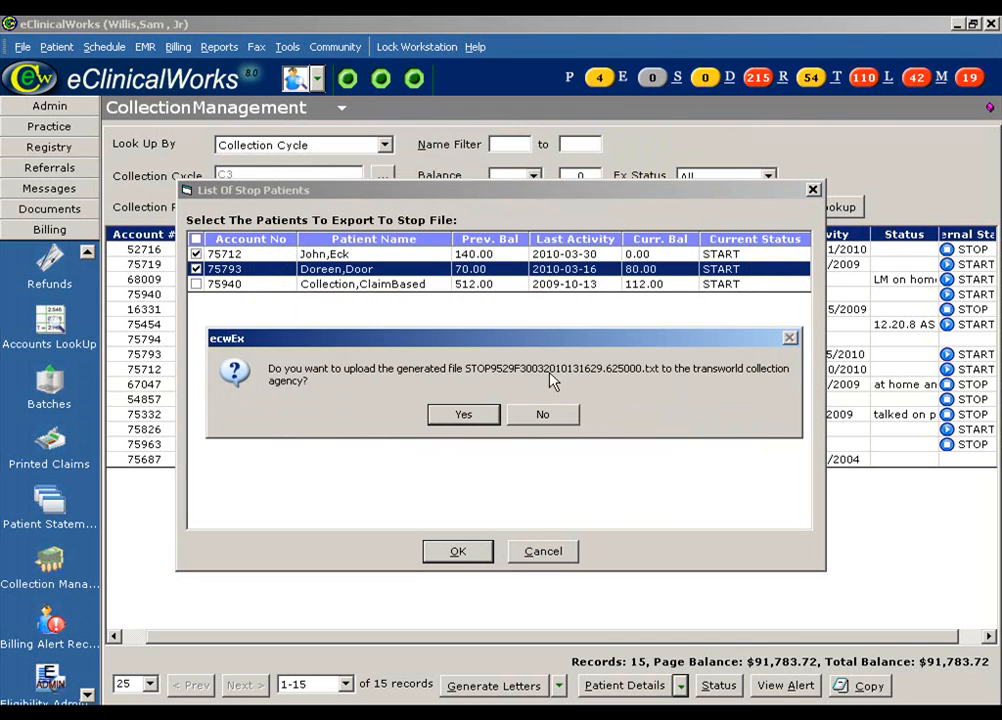
left_click(477, 424)
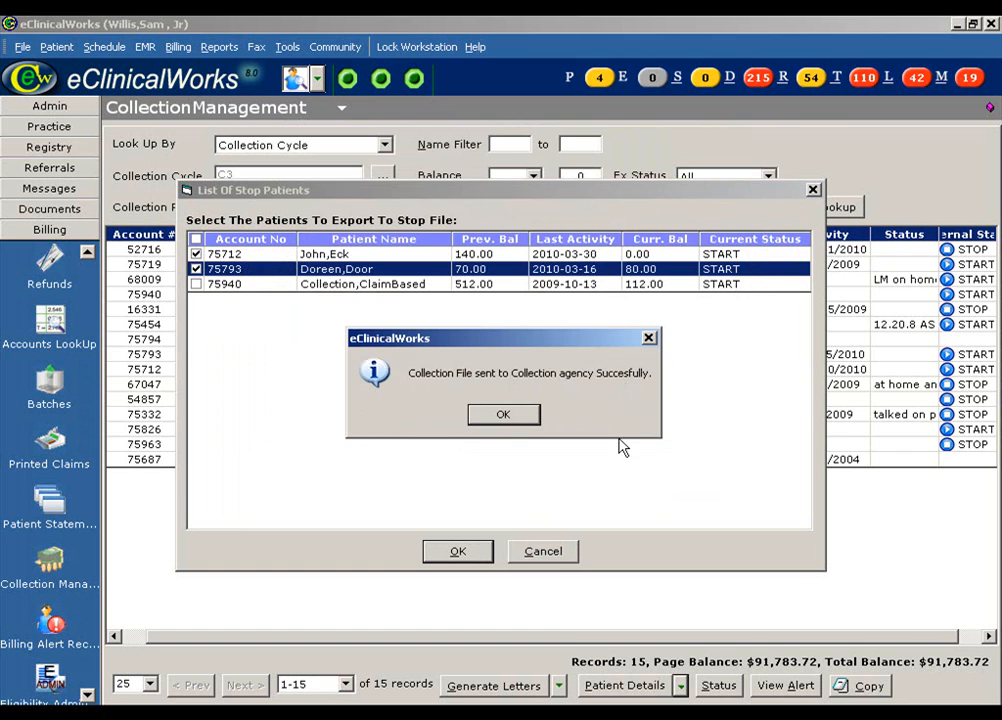
left_click(510, 420)
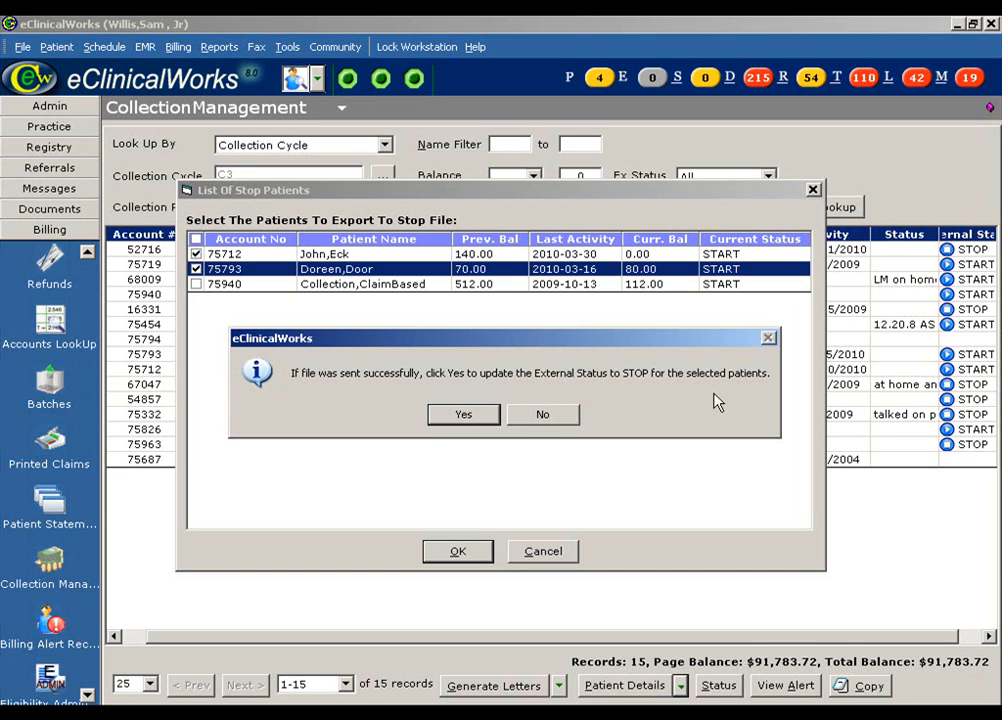
Step: Confirm External Status STOP for the selected patients and remove the 0.00-balance patient from collection
left_click(466, 418)
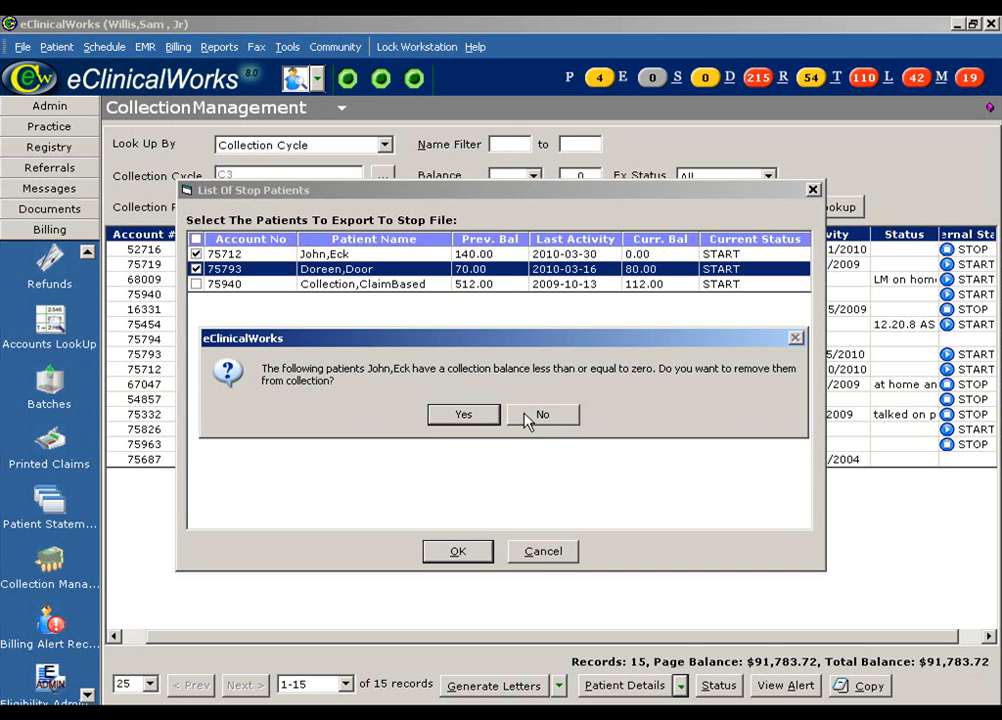
left_click(463, 416)
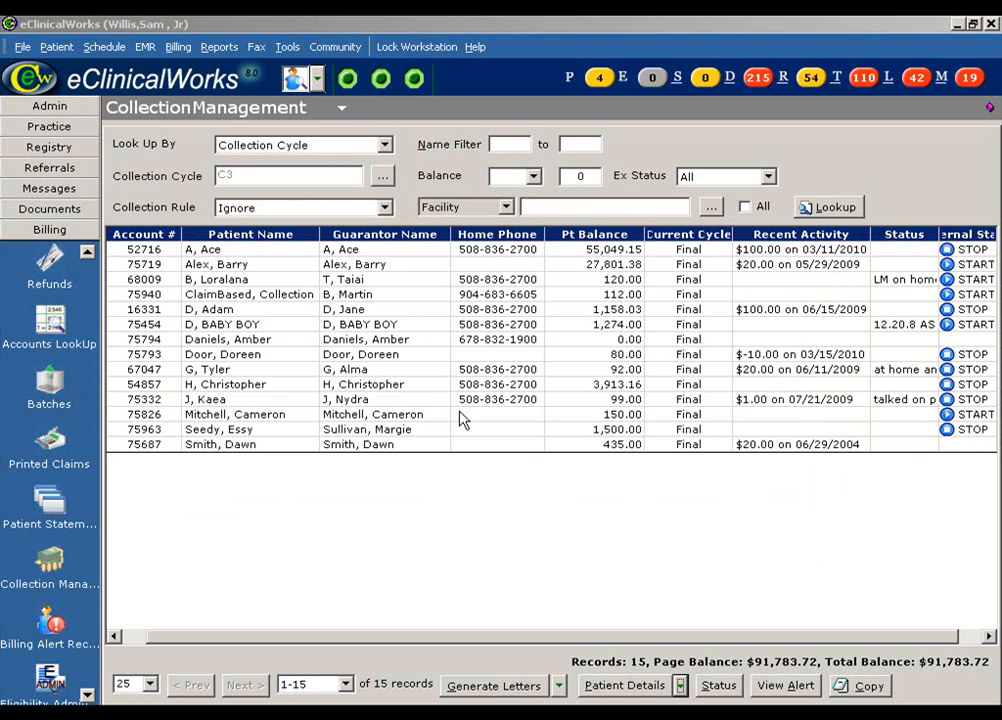